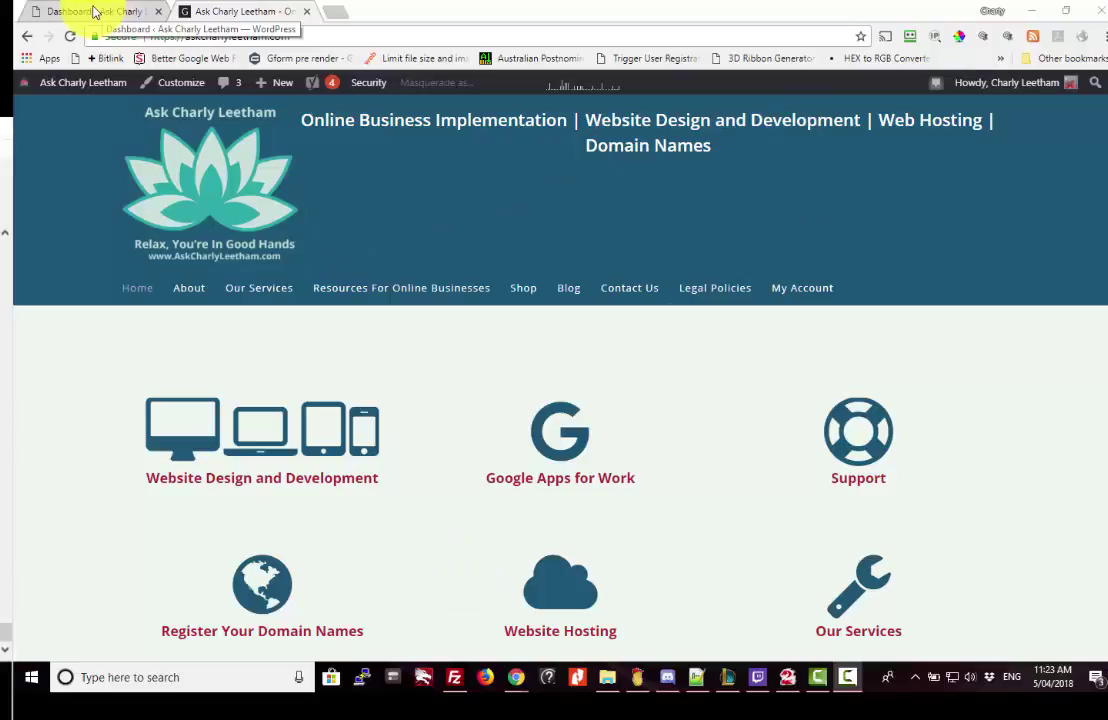
Step: From the WordPress Dashboard, go to Settings > Discussion
left_click(94, 11)
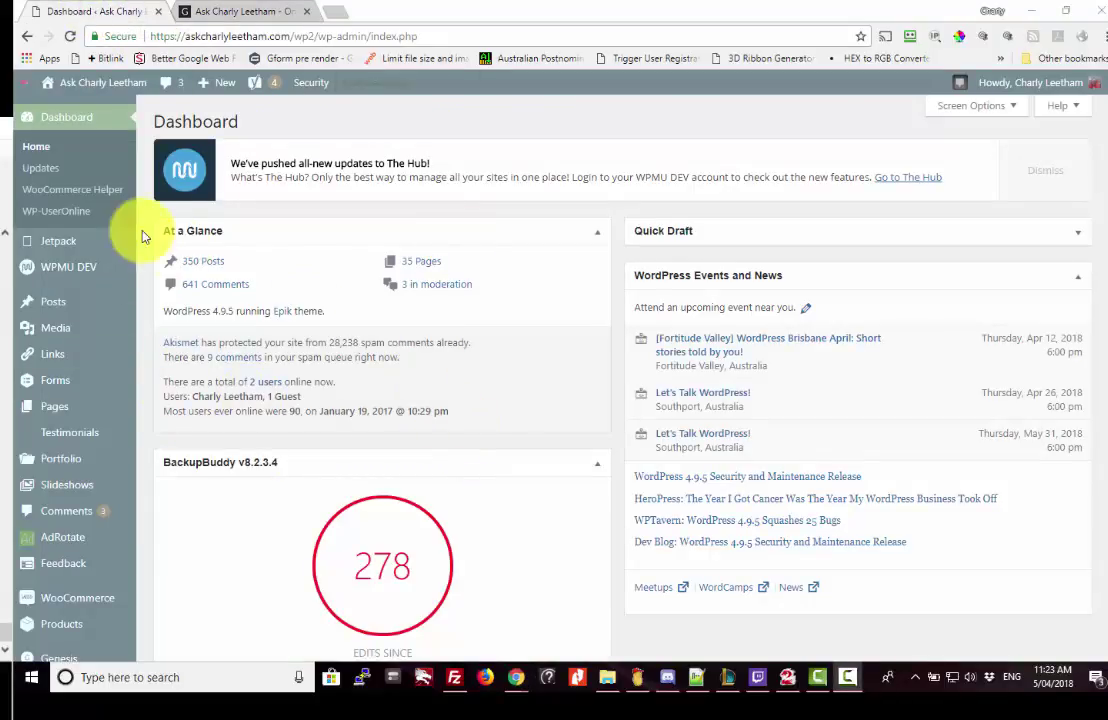
scroll(102, 210, "down", 3)
scroll(102, 210, "down", 2)
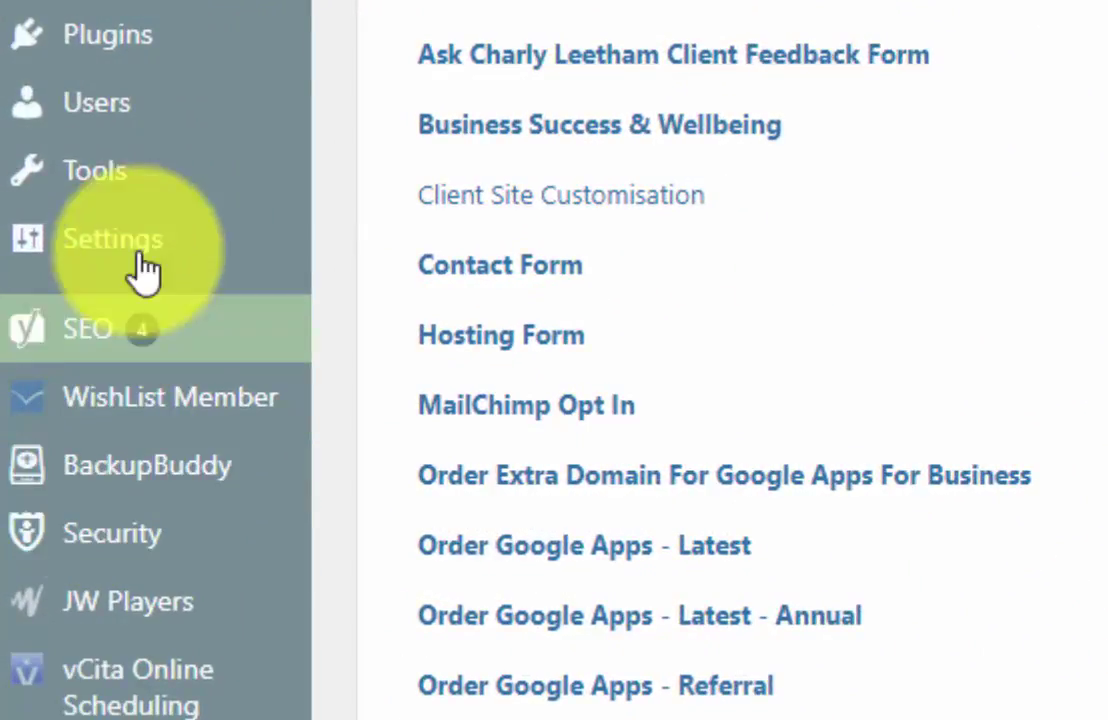
mouse_move(112, 238)
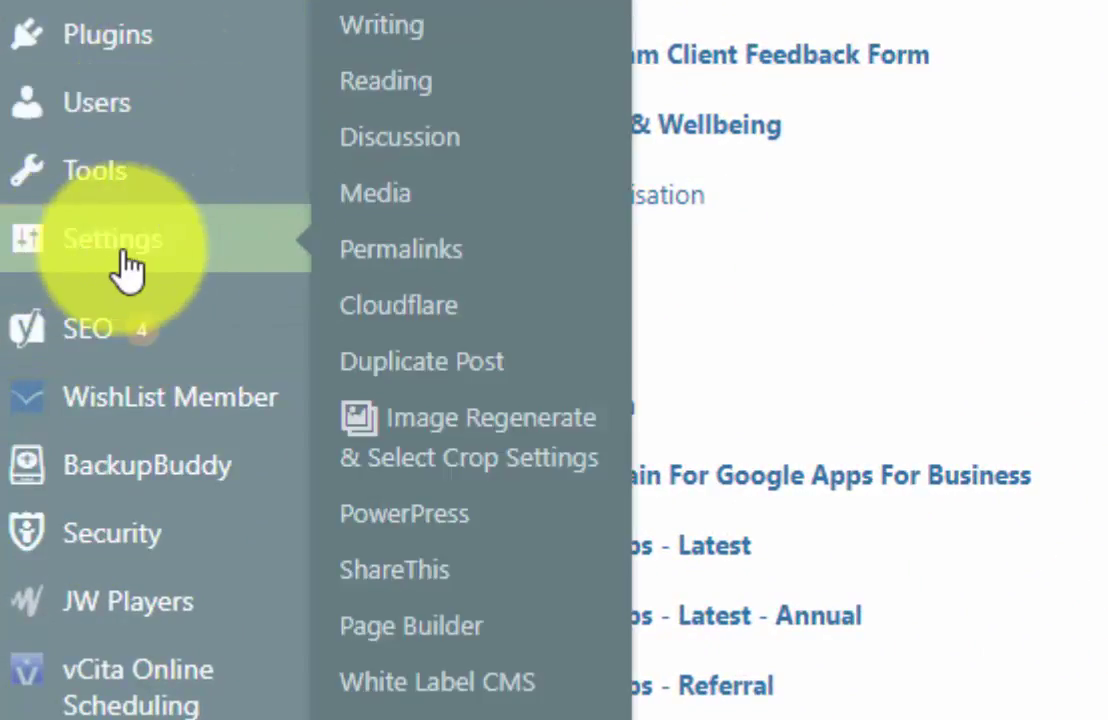
left_click(395, 135)
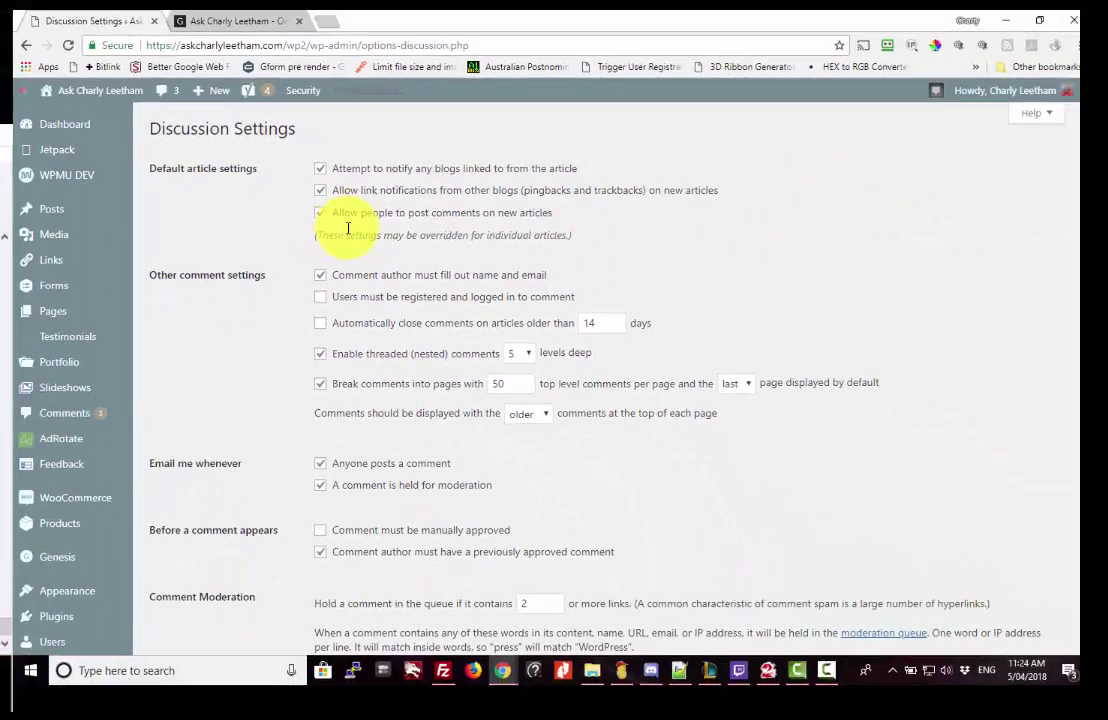
Step: Review Discussion Settings: comments on new articles allowed, threaded comments five levels deep
scroll(390, 338, "down", 5)
scroll(392, 345, "down", 1)
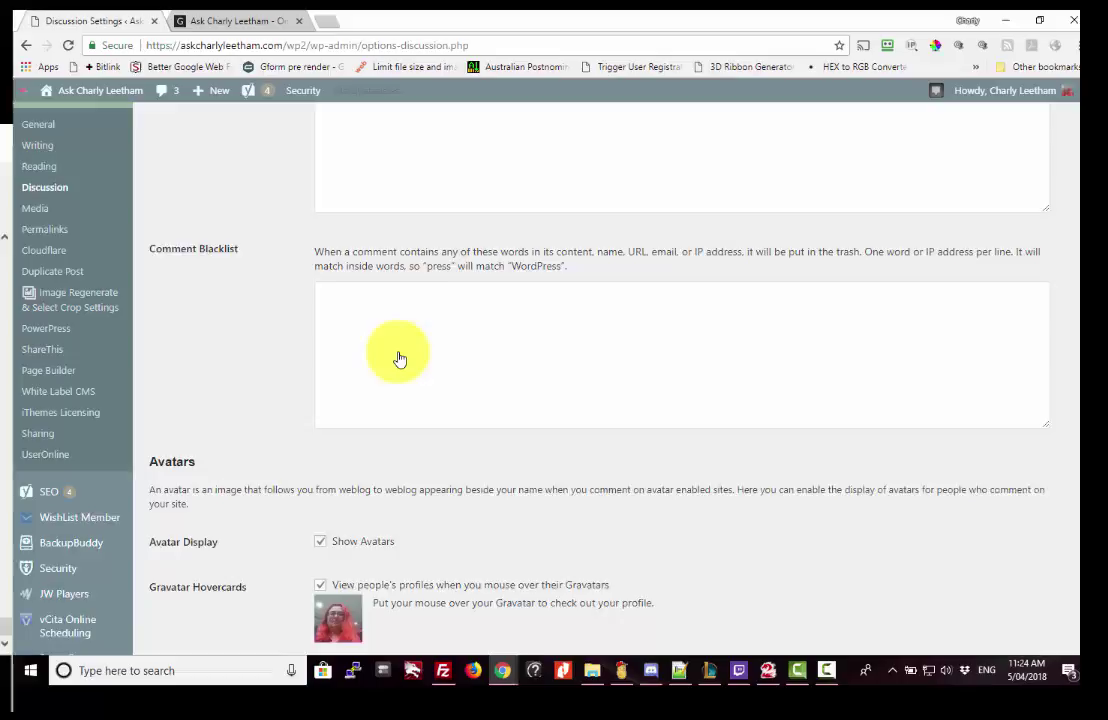
scroll(396, 354, "down", 4)
scroll(396, 354, "down", 4)
scroll(396, 354, "down", 2)
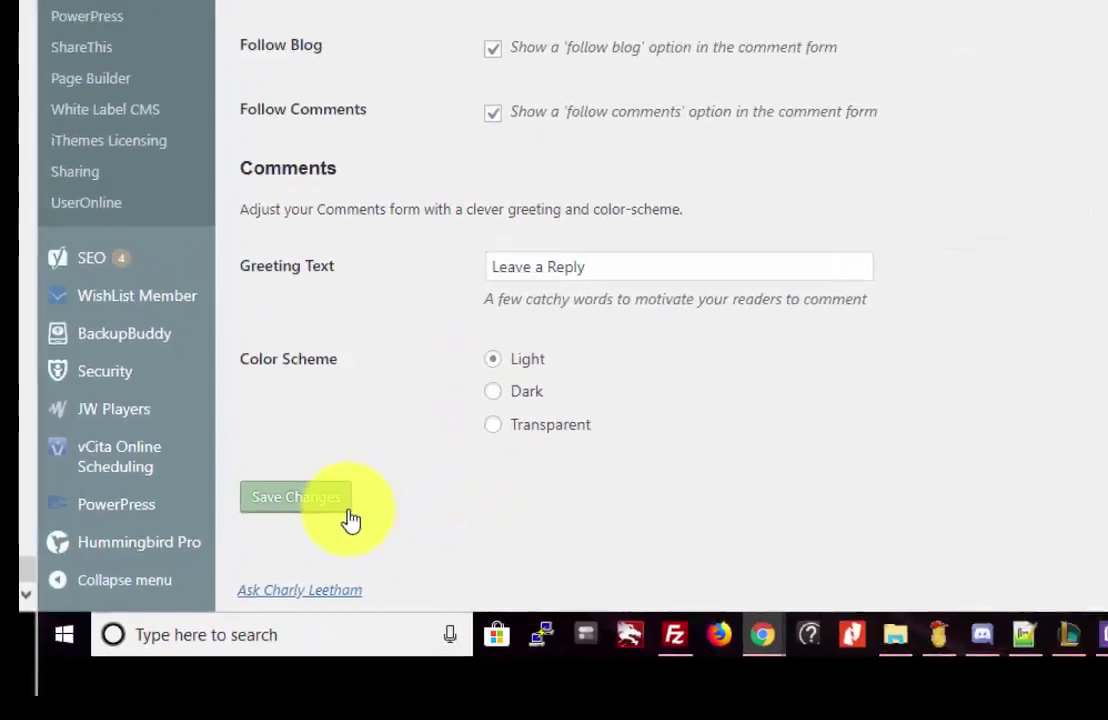
scroll(558, 516, "up", 5)
scroll(558, 516, "up", 10)
scroll(558, 514, "up", 3)
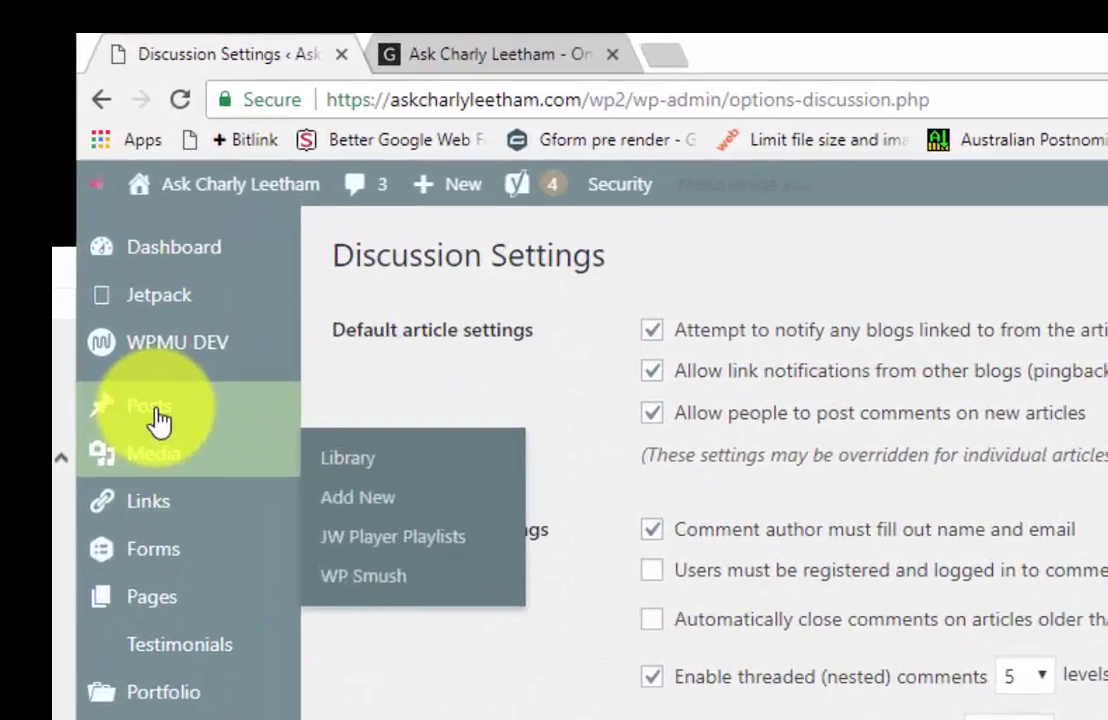
Step: Open the All Posts list of 354 posts from the Posts sidebar menu
left_click(155, 410)
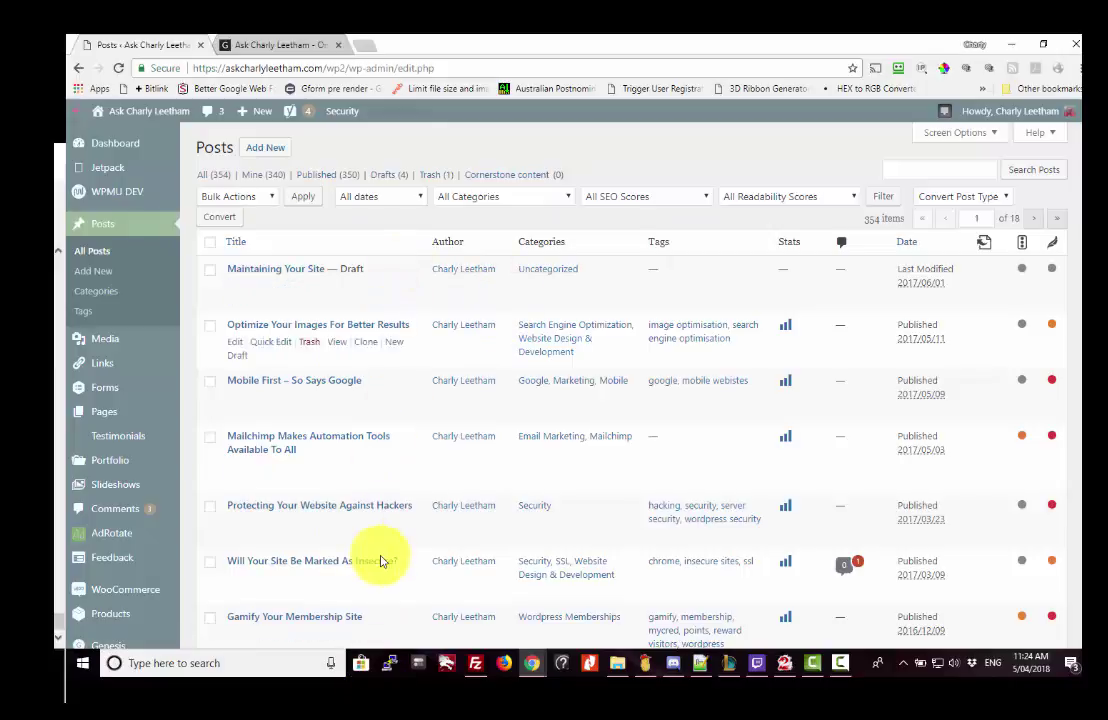
mouse_move(228, 196)
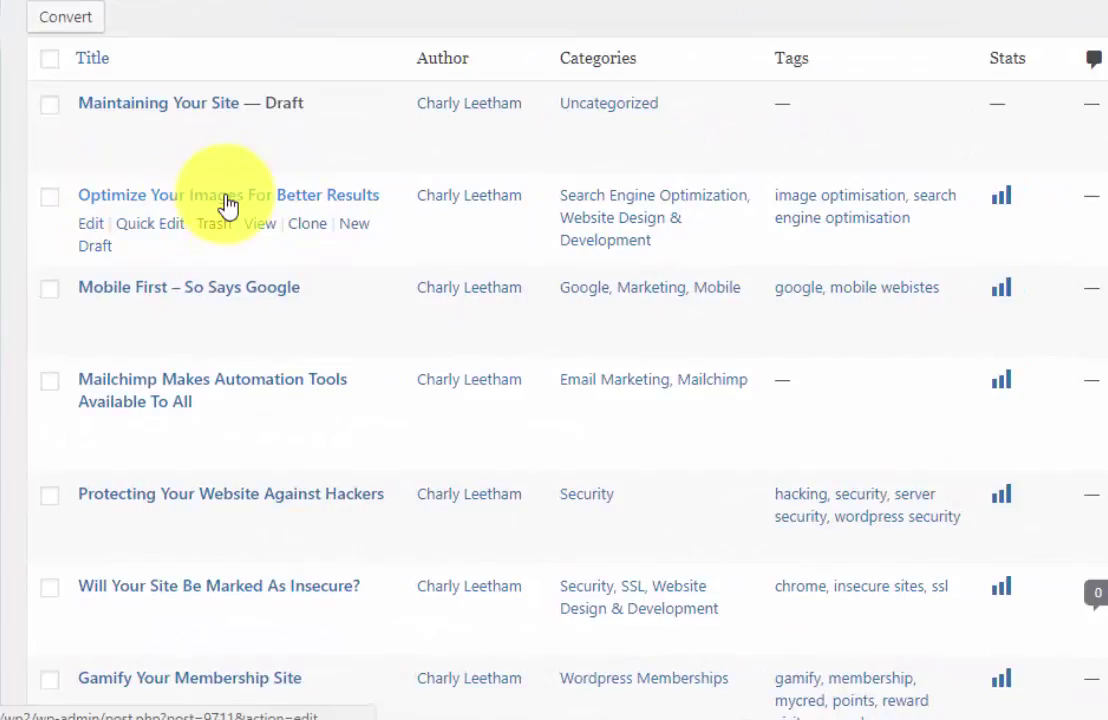
Step: Open 'Optimize Your Images For Better Results' in the post editor and look through its boxes
left_click(228, 203)
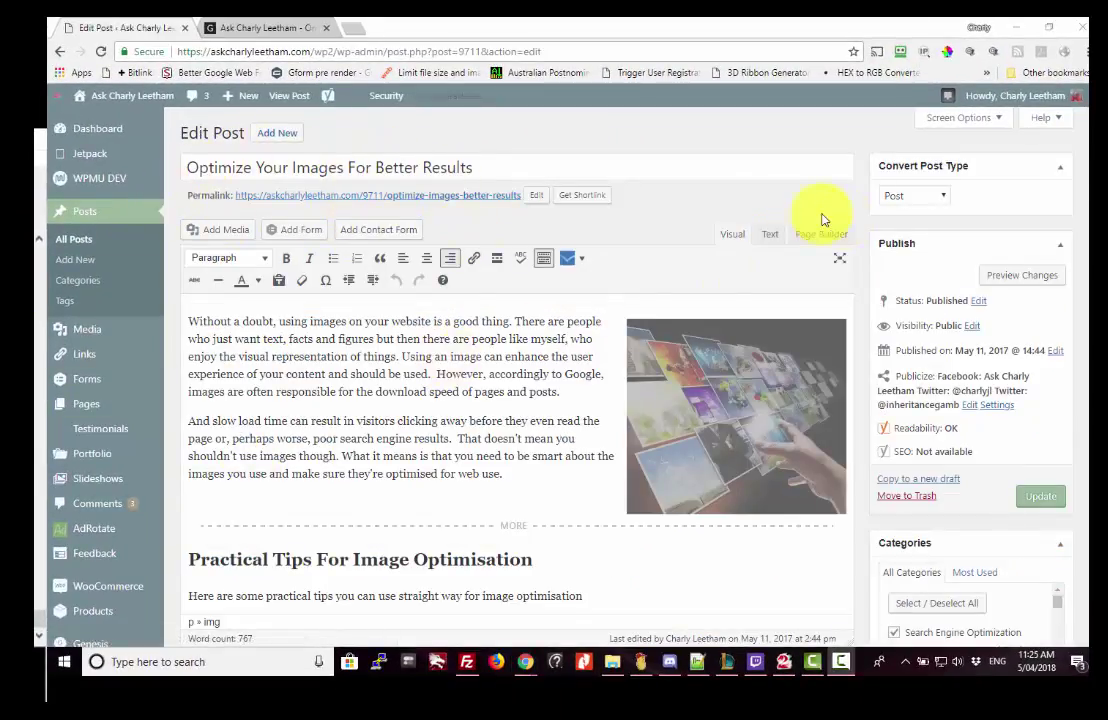
scroll(853, 550, "down", 5)
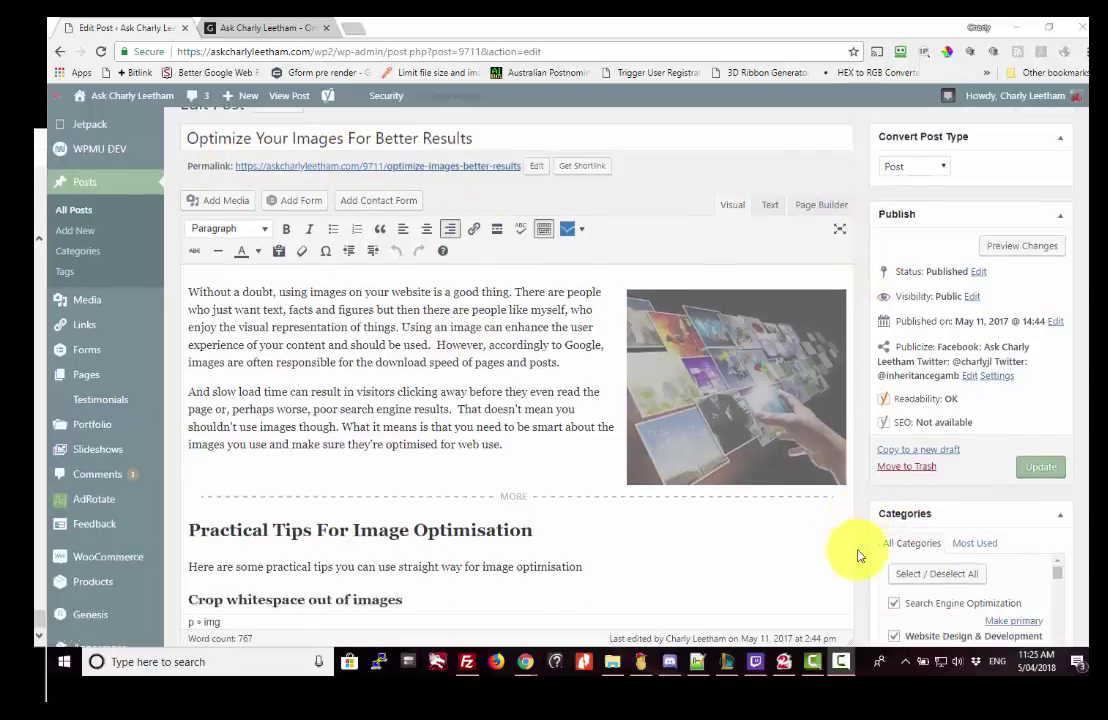
scroll(826, 429, "down", 5)
scroll(826, 429, "down", 5)
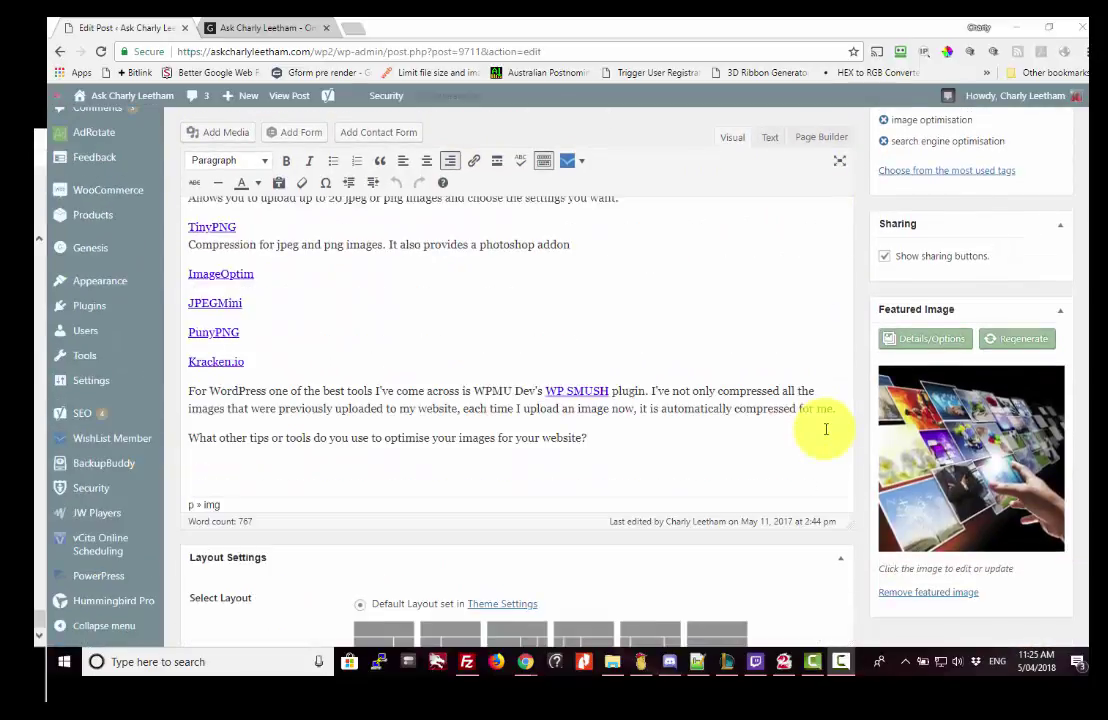
scroll(826, 429, "down", 3)
scroll(826, 429, "down", 3)
scroll(834, 434, "down", 5)
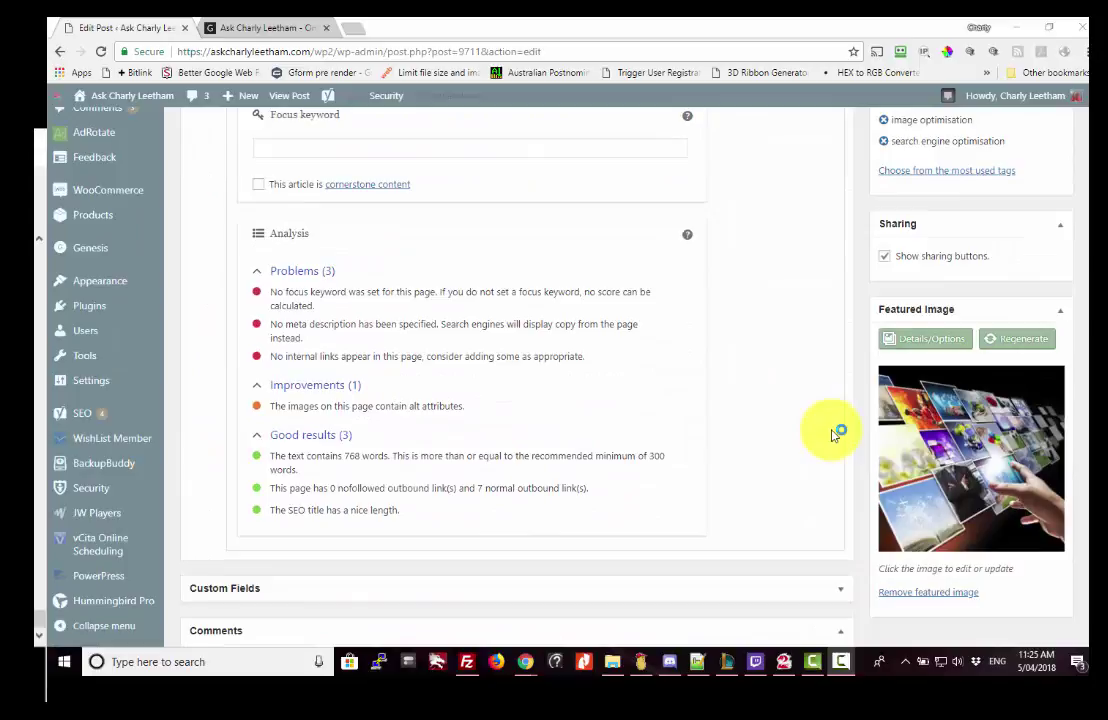
scroll(834, 434, "down", 4)
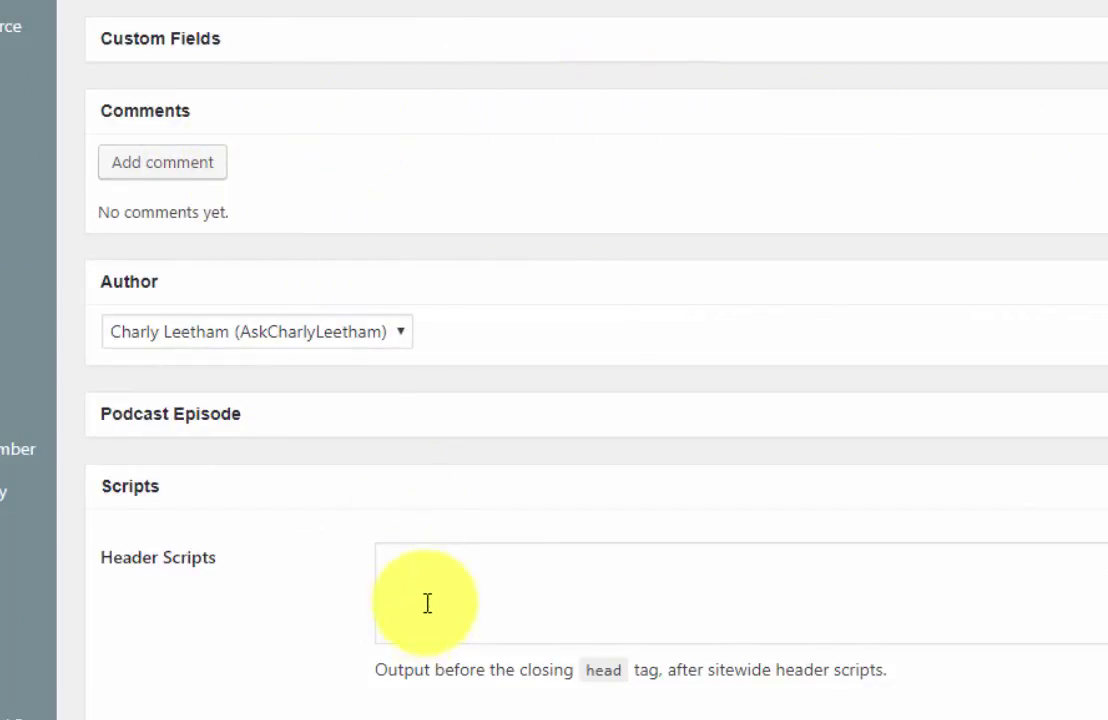
scroll(428, 601, "down", 3)
scroll(428, 601, "down", 3)
scroll(428, 601, "down", 3)
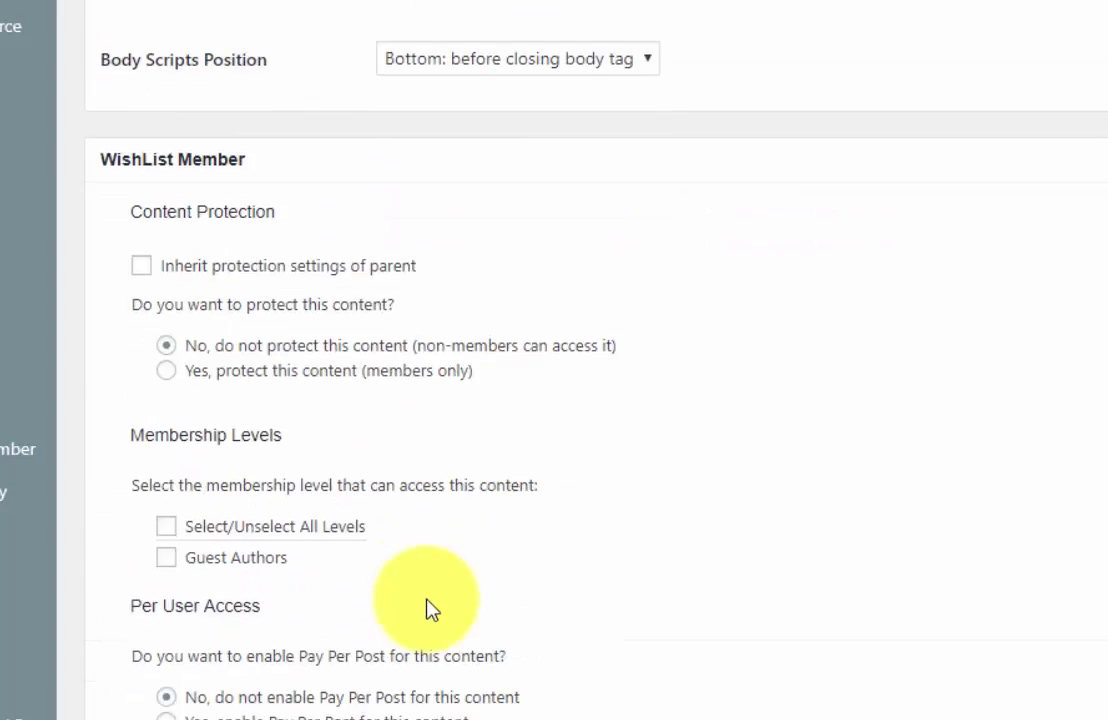
scroll(428, 601, "down", 4)
scroll(428, 601, "down", 3)
scroll(428, 601, "down", 3)
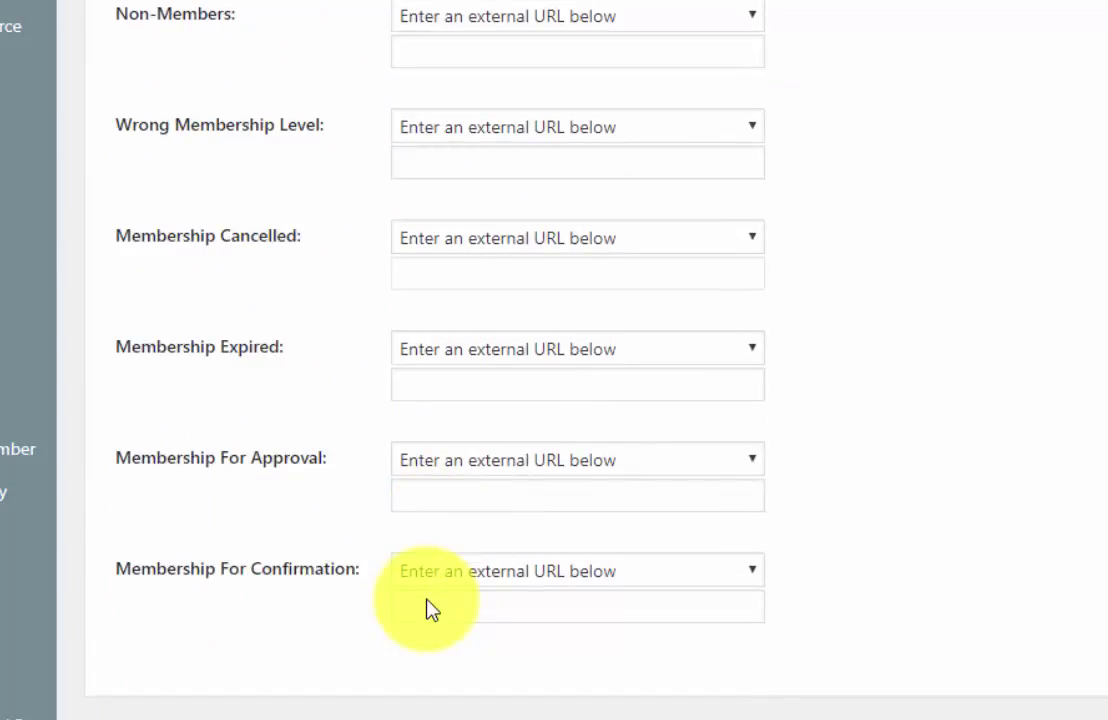
scroll(427, 603, "up", 3)
scroll(425, 605, "up", 5)
scroll(403, 571, "up", 5)
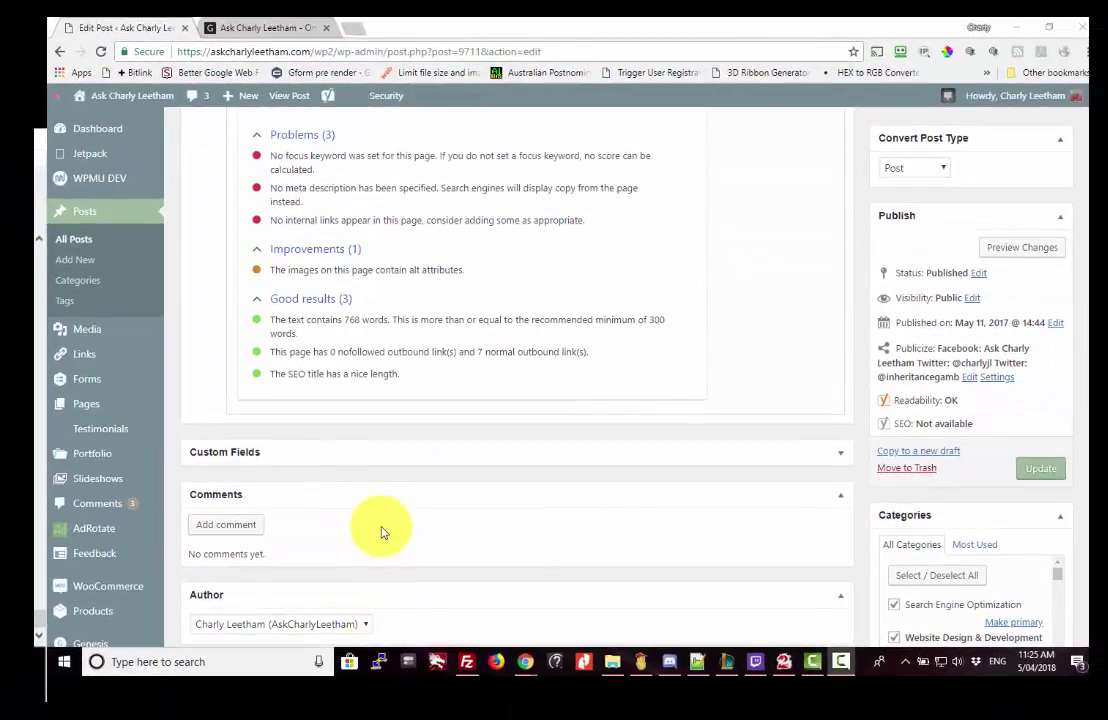
scroll(381, 532, "up", 5)
scroll(381, 532, "up", 5)
scroll(381, 532, "up", 5)
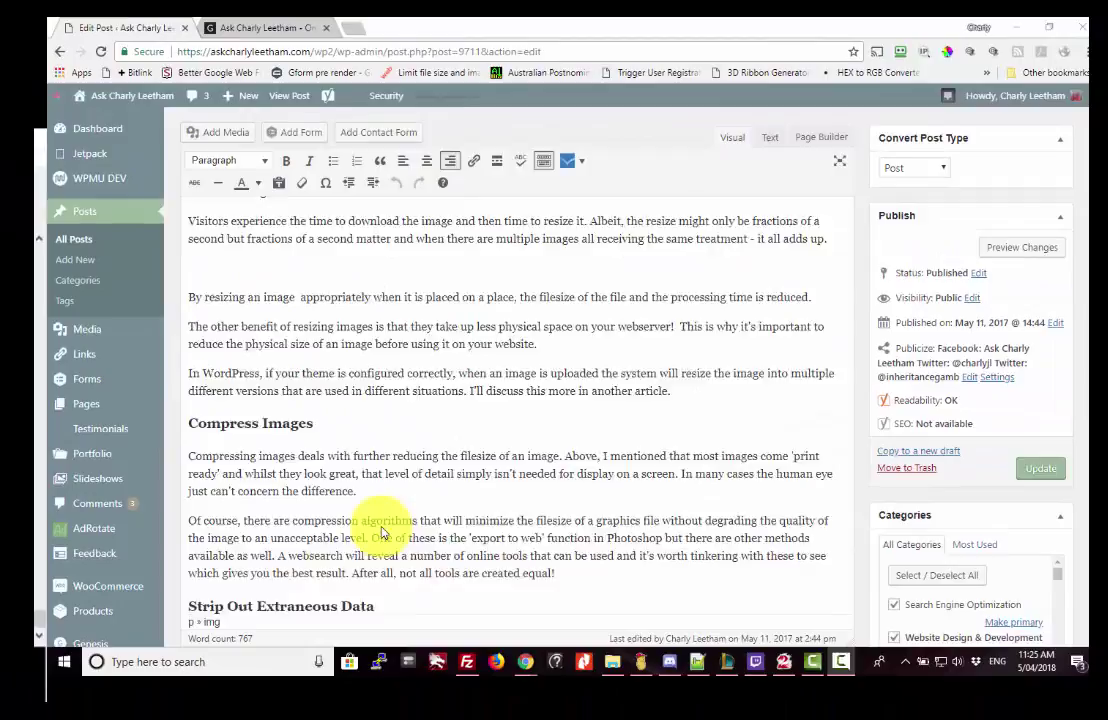
scroll(381, 532, "up", 5)
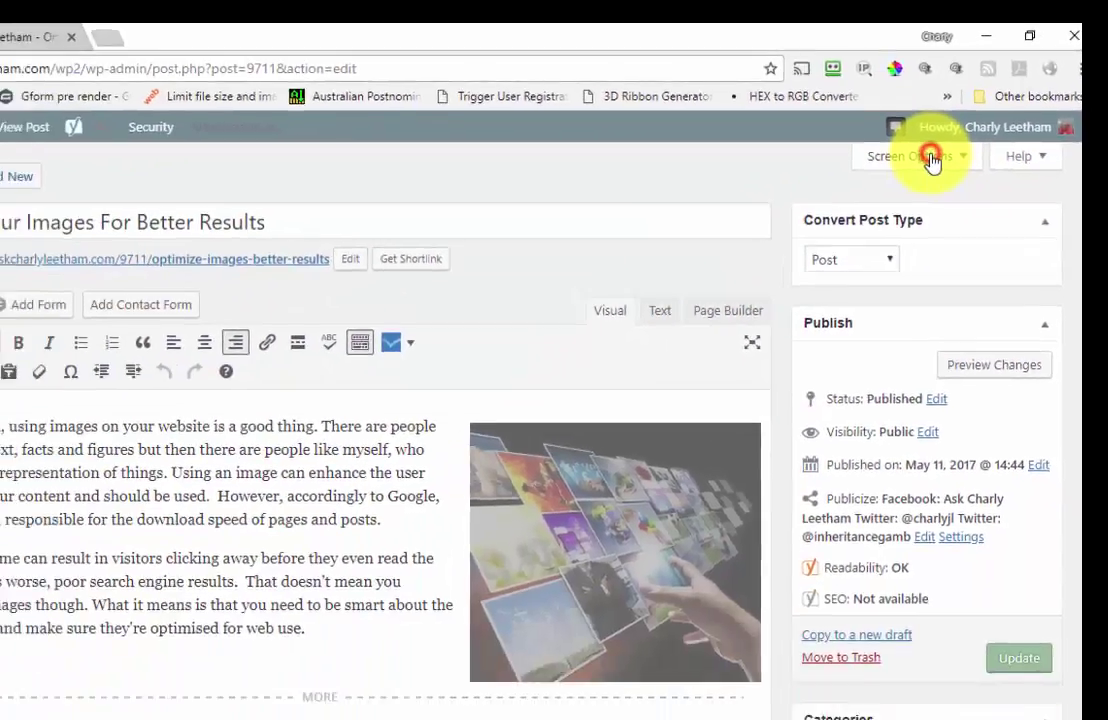
Step: Check the editor's Screen Options, then scroll down to the post's Discussion box
left_click(760, 270)
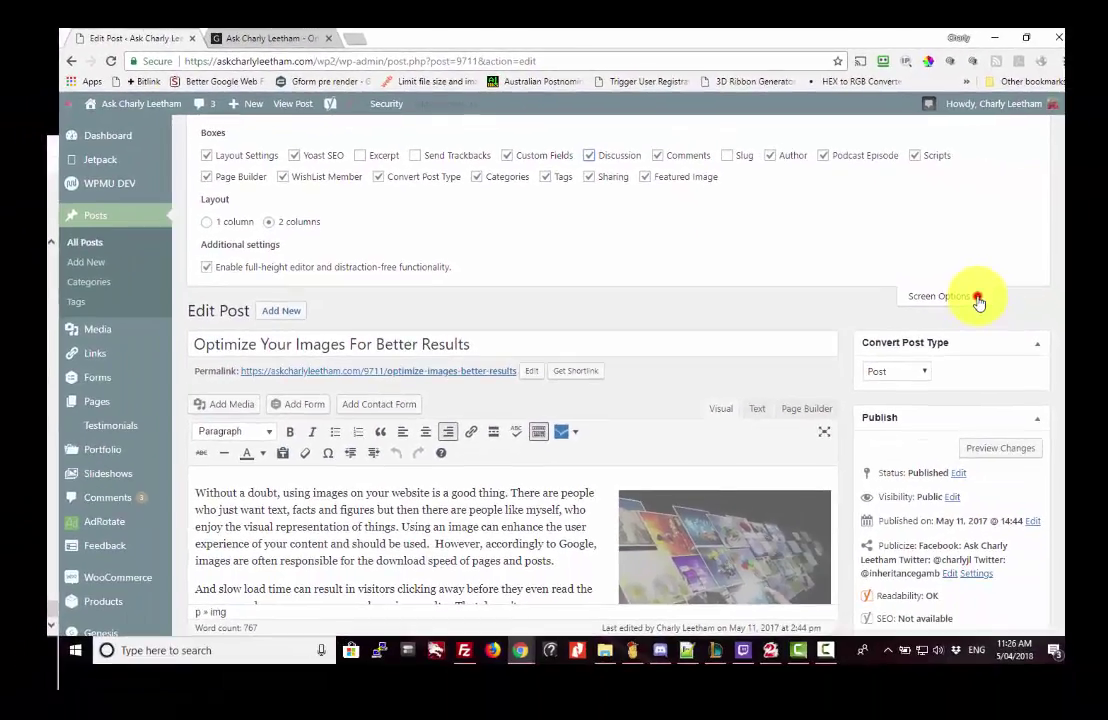
left_click(978, 298)
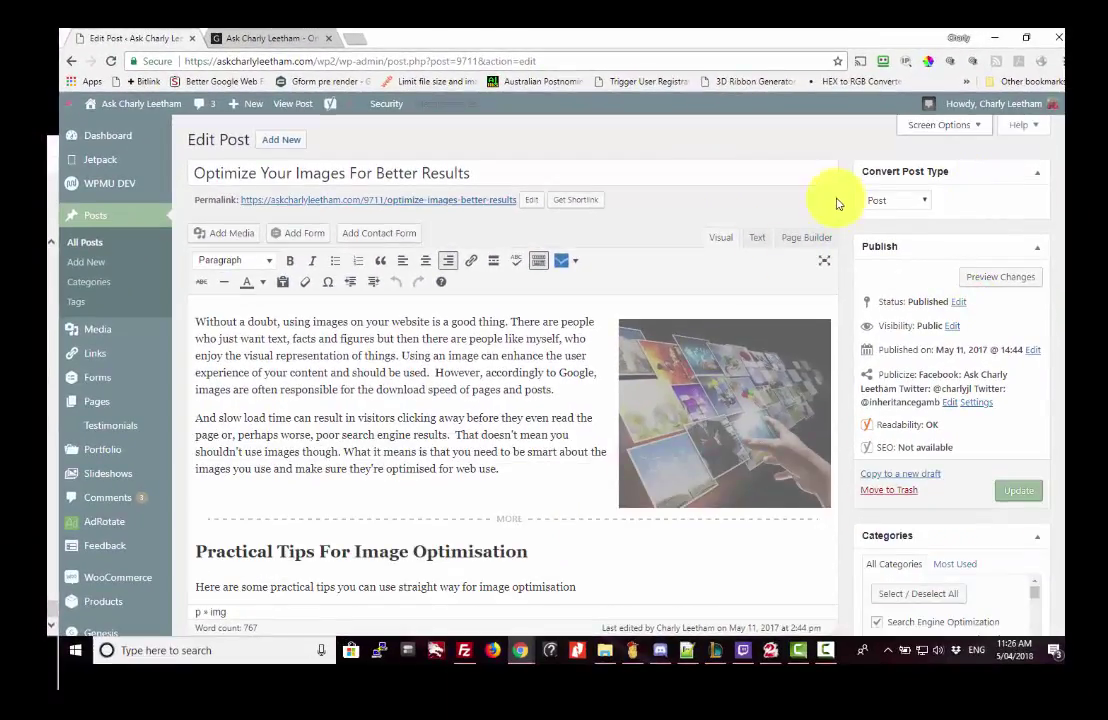
scroll(840, 205, "down", 1)
scroll(845, 210, "down", 6)
scroll(848, 216, "down", 3)
scroll(840, 218, "down", 5)
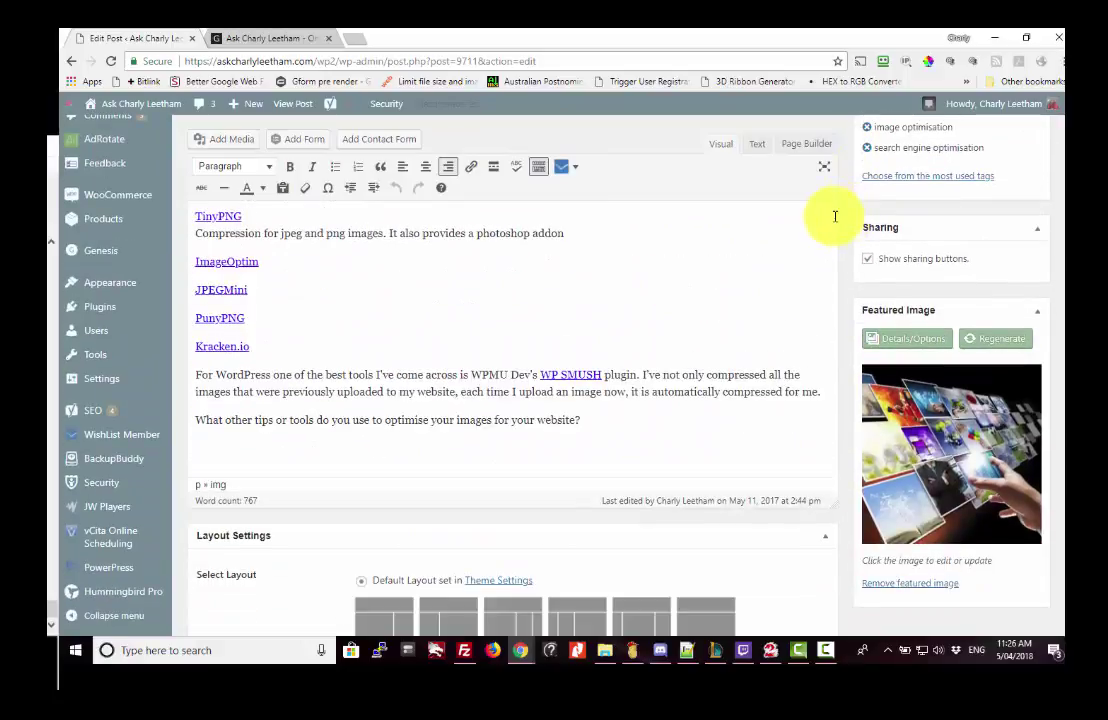
scroll(833, 218, "down", 5)
scroll(820, 222, "down", 4)
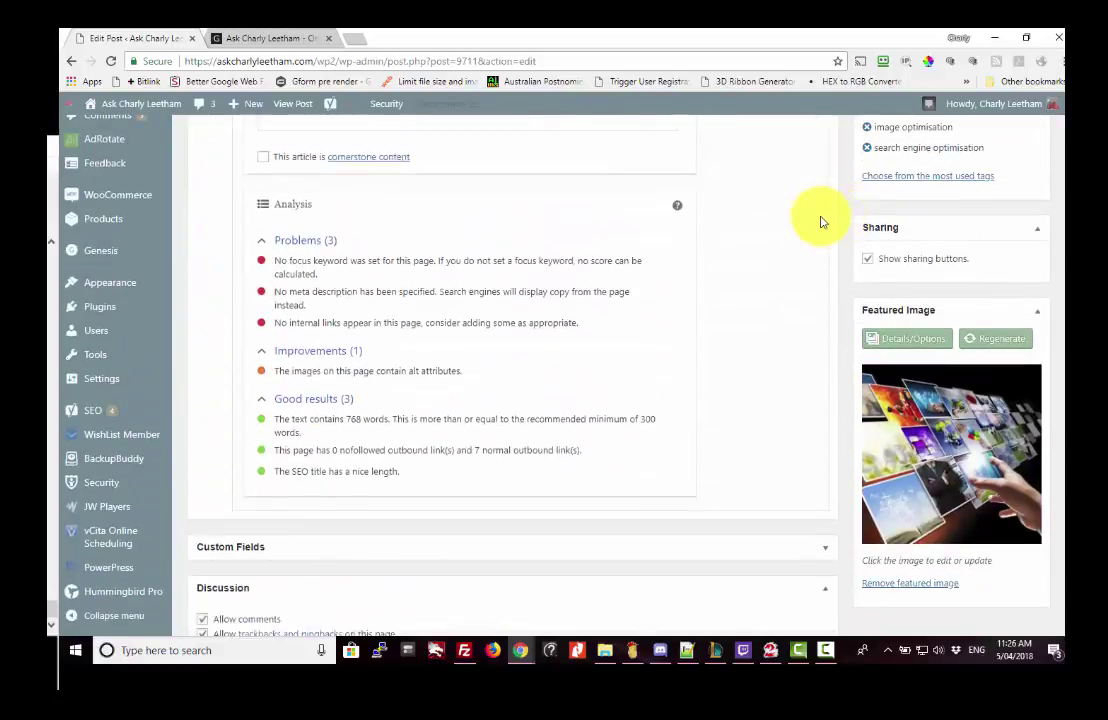
scroll(818, 222, "down", 1)
scroll(818, 222, "down", 1)
scroll(818, 222, "down", 1)
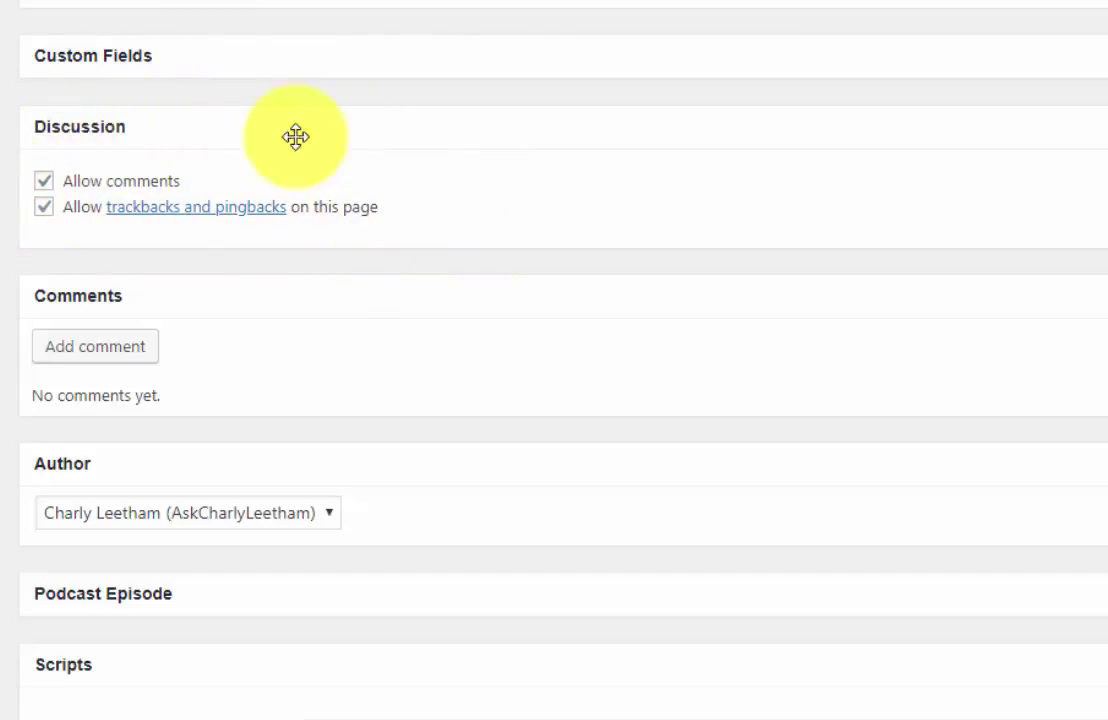
Step: Turn off trackbacks and pingbacks for this post, keeping comments allowed
left_click(58, 212)
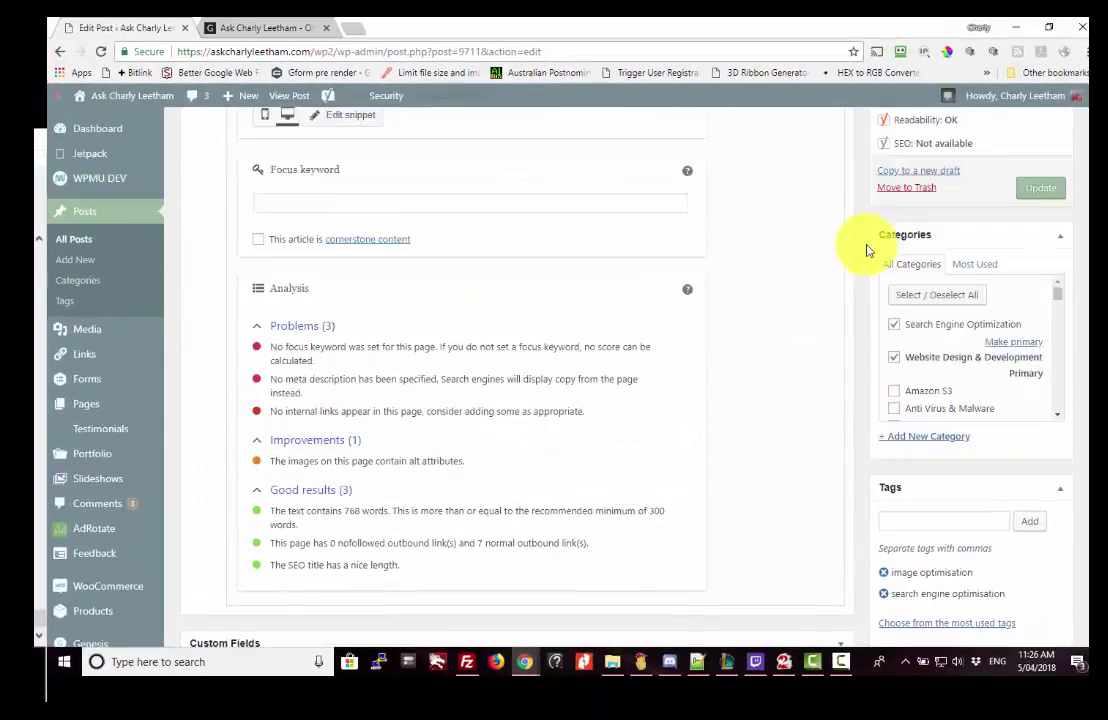
scroll(866, 246, "up", 2)
scroll(866, 250, "up", 1)
scroll(866, 250, "up", 2)
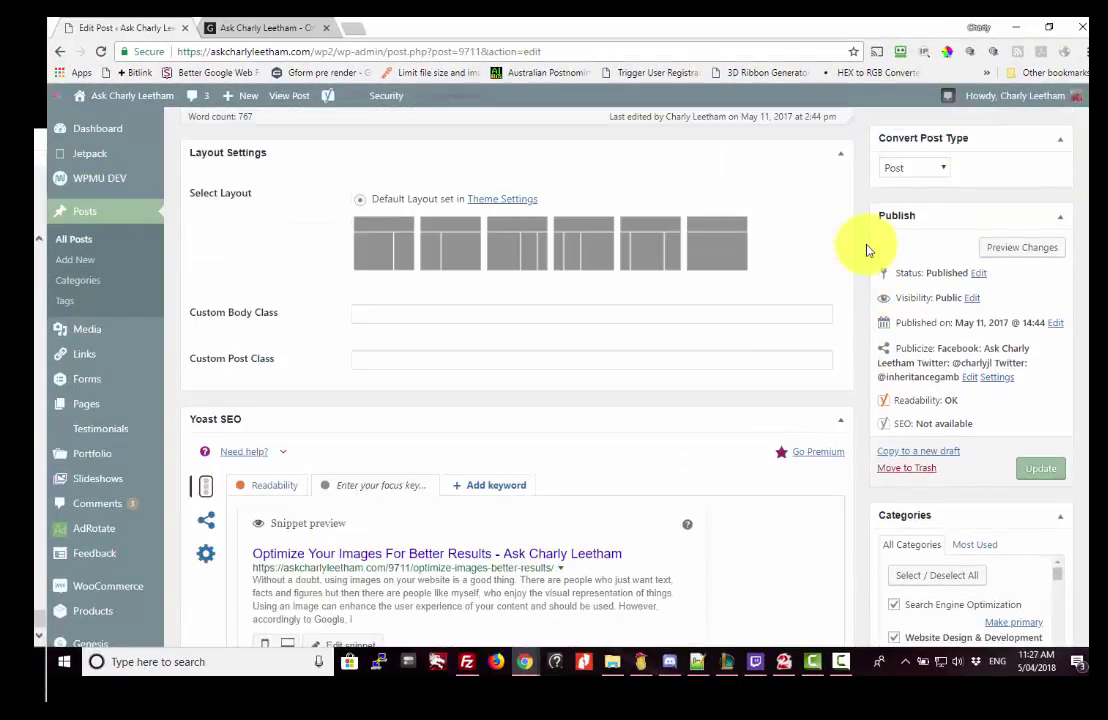
scroll(866, 250, "up", 1)
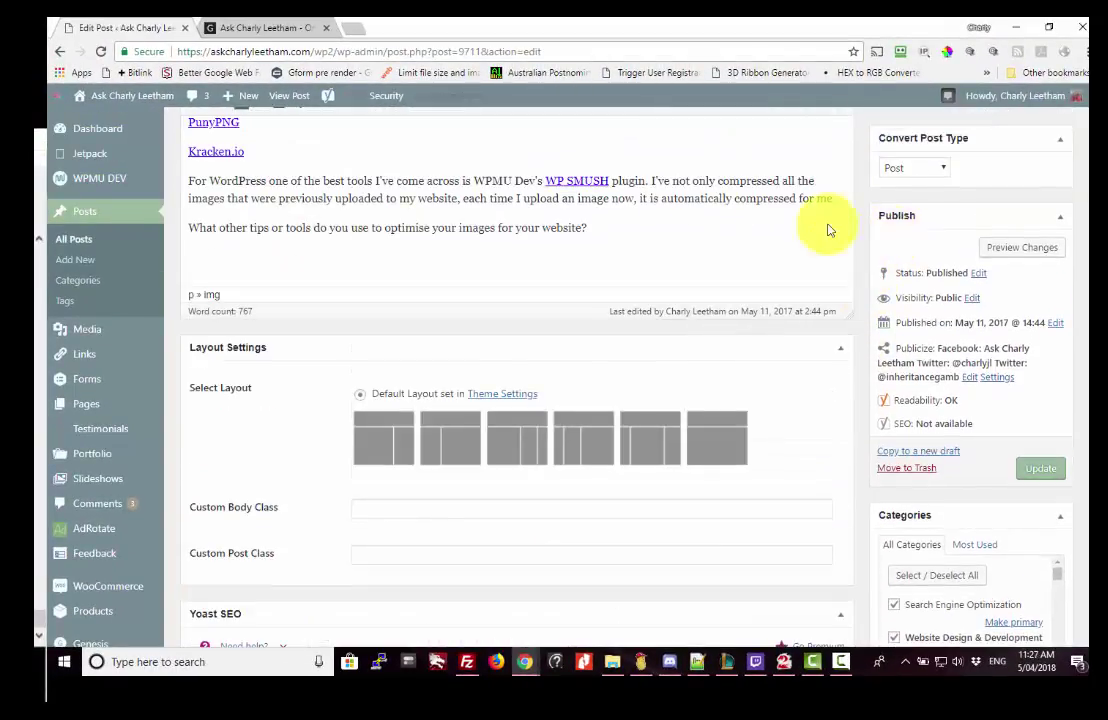
Step: In All Posts, select the five listed posts, then select every post on the page
left_click(78, 247)
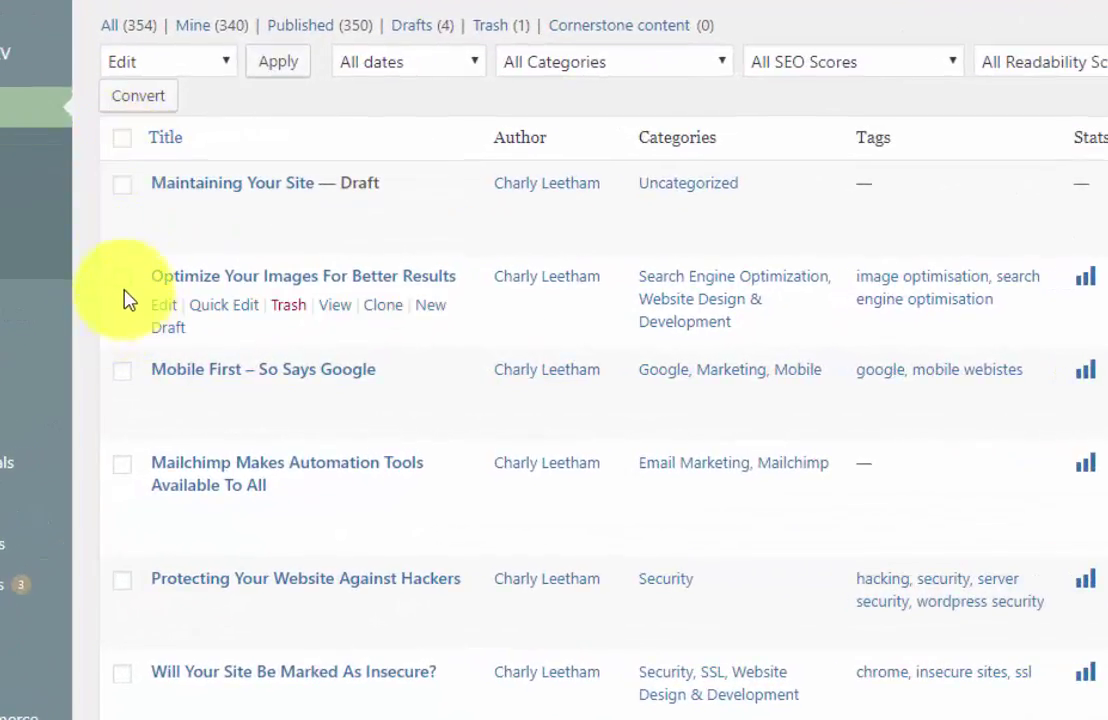
left_click(122, 279)
left_click(122, 372)
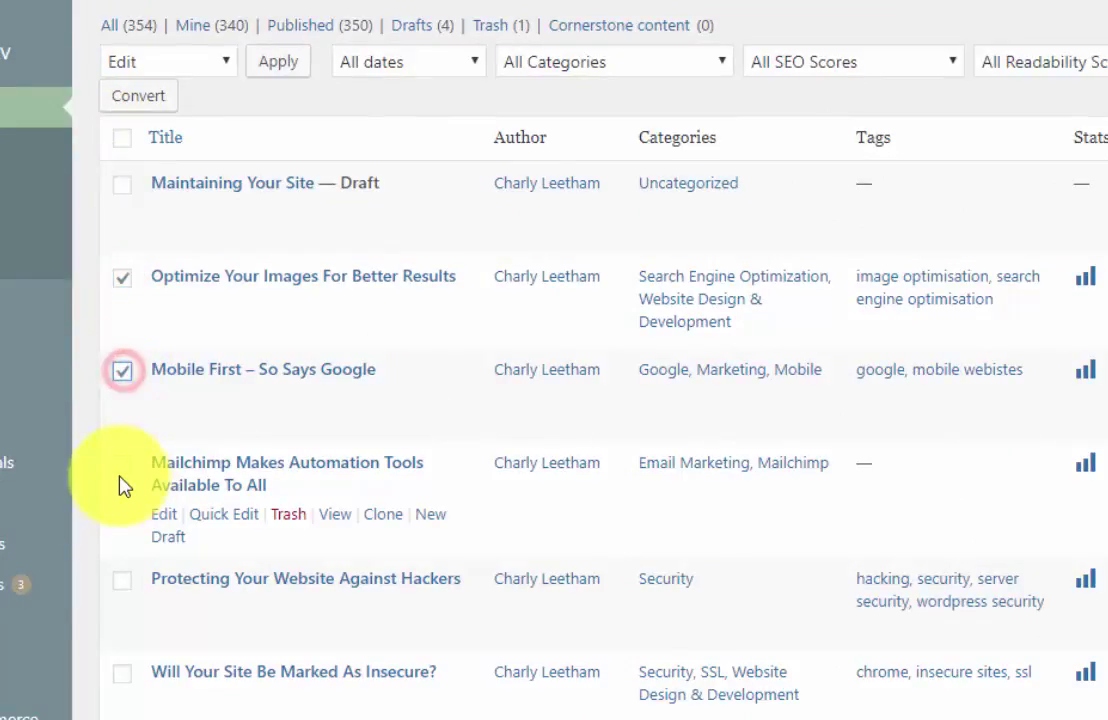
left_click(122, 465)
left_click(122, 581)
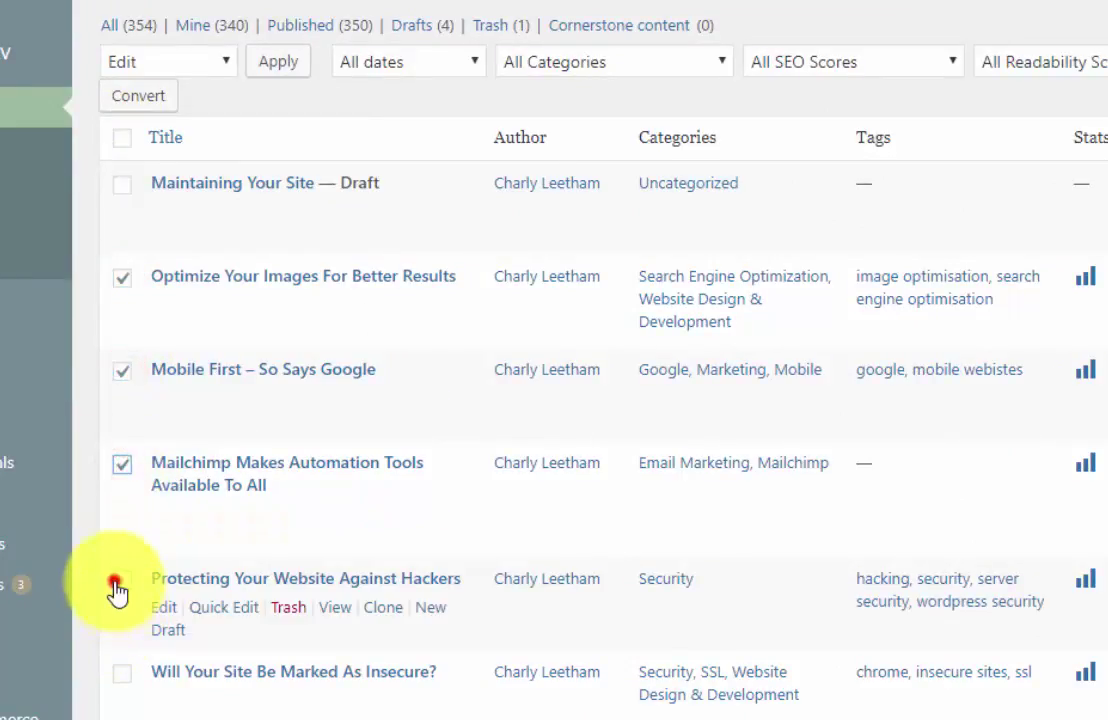
left_click(122, 674)
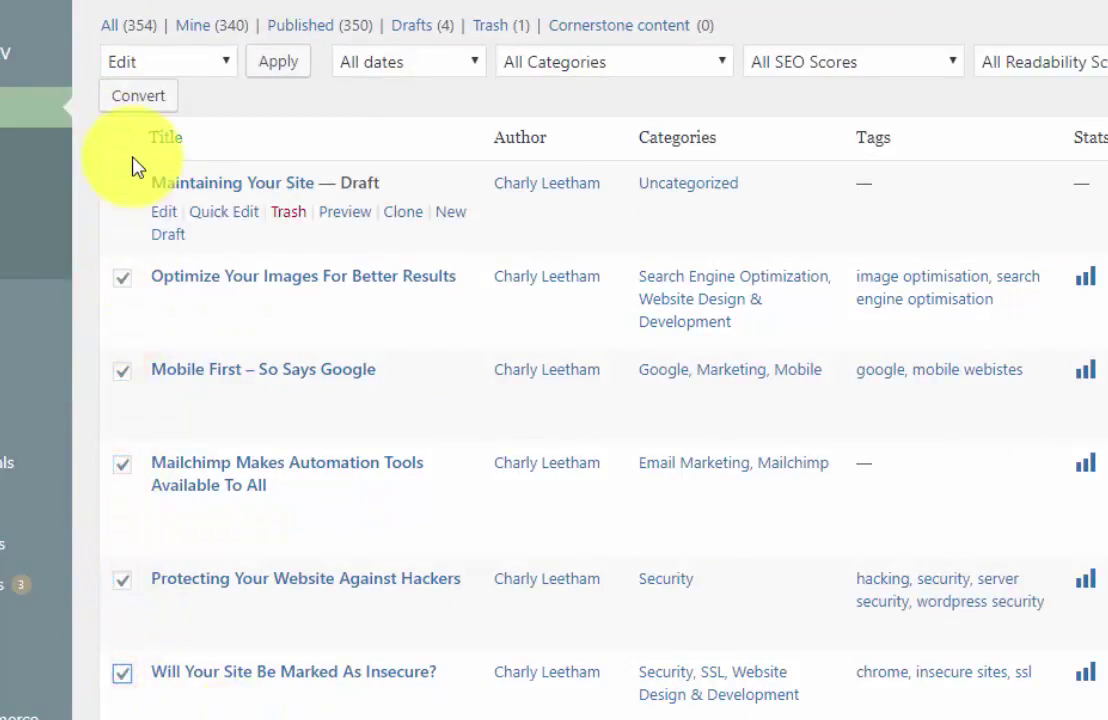
left_click(122, 138)
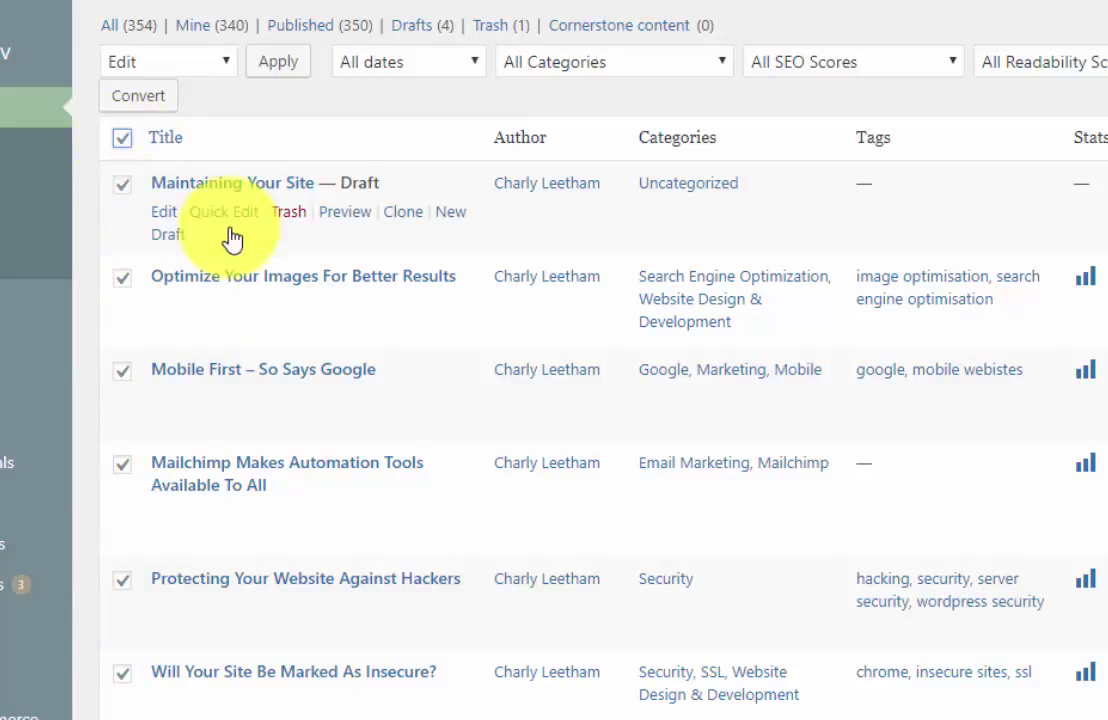
Step: Apply the Edit bulk action to the selected posts
scroll(232, 240, "down", 8)
scroll(232, 240, "down", 5)
scroll(232, 240, "up", 7)
scroll(232, 240, "up", 6)
scroll(172, 63, "up", 2)
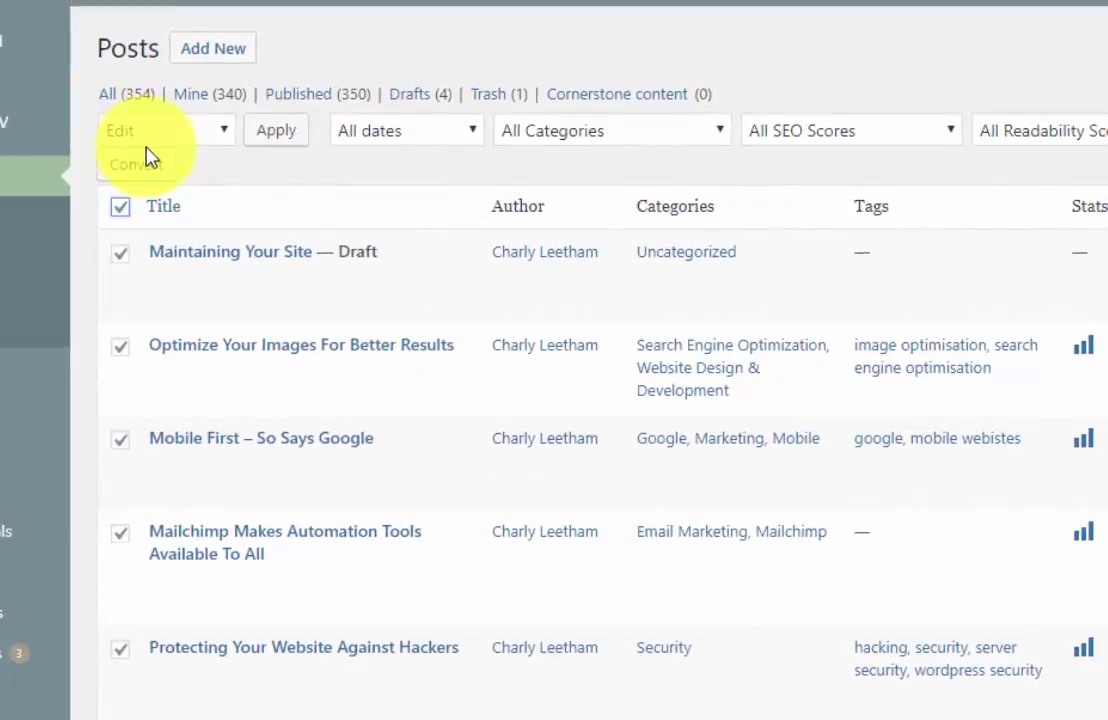
scroll(172, 63, "up", 2)
left_click(193, 208)
left_click(176, 237)
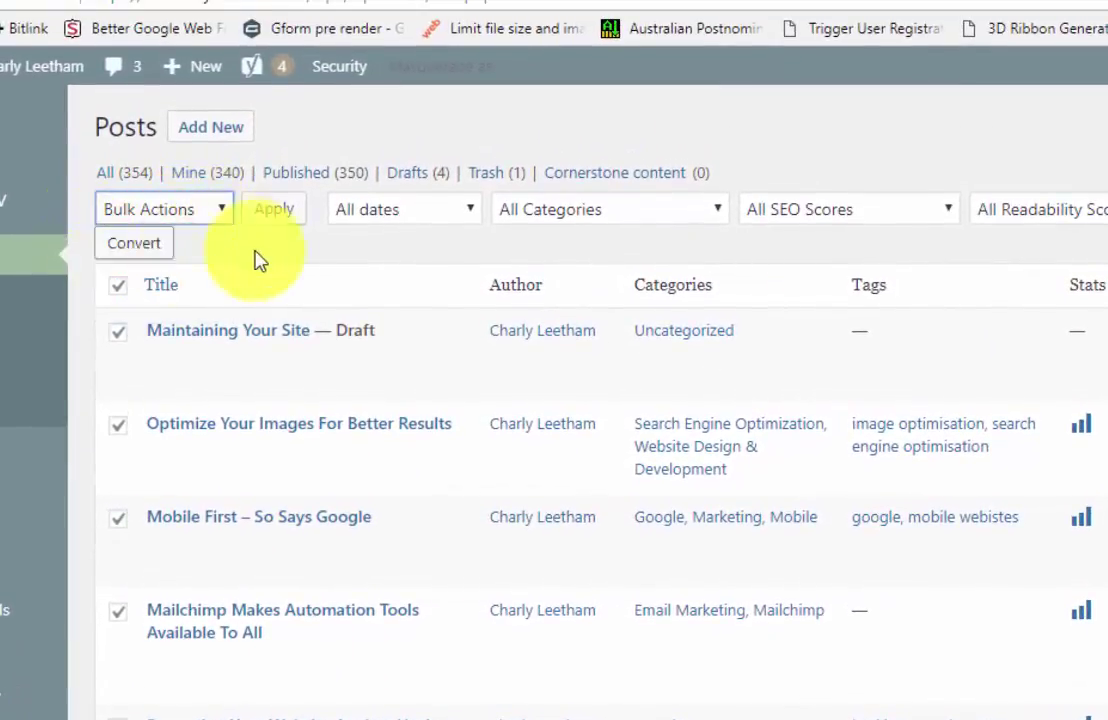
left_click(179, 212)
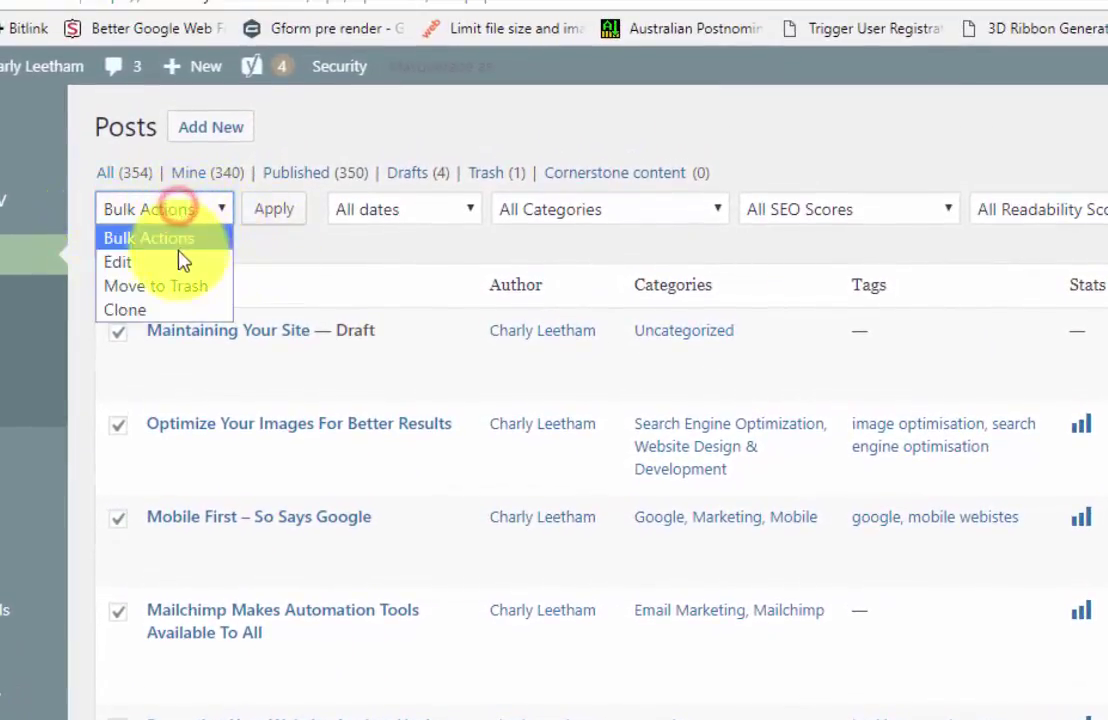
left_click(158, 258)
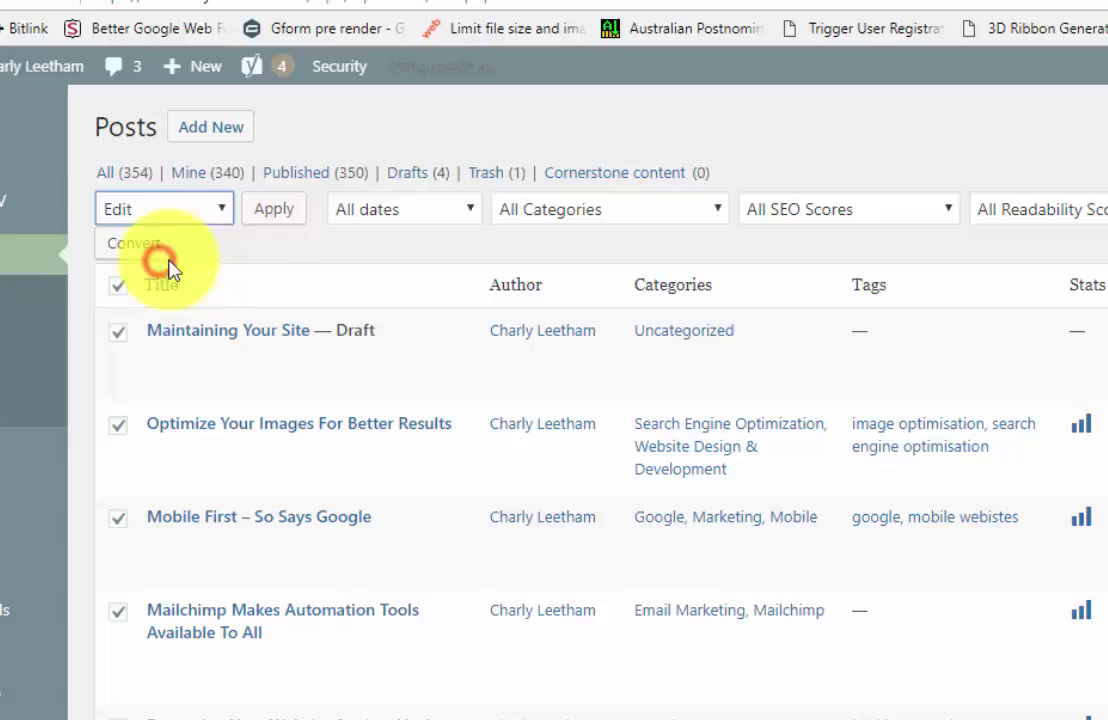
left_click(268, 220)
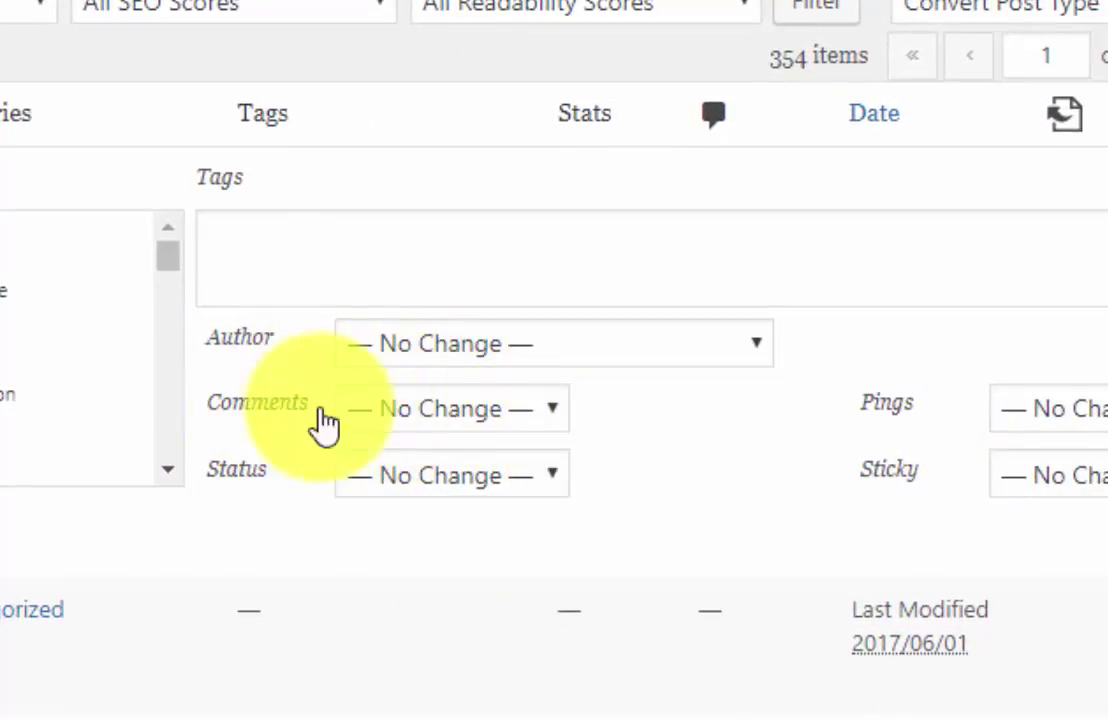
Step: Set Comments to Allow in Bulk Edit and close the panel
left_click(420, 407)
left_click(416, 488)
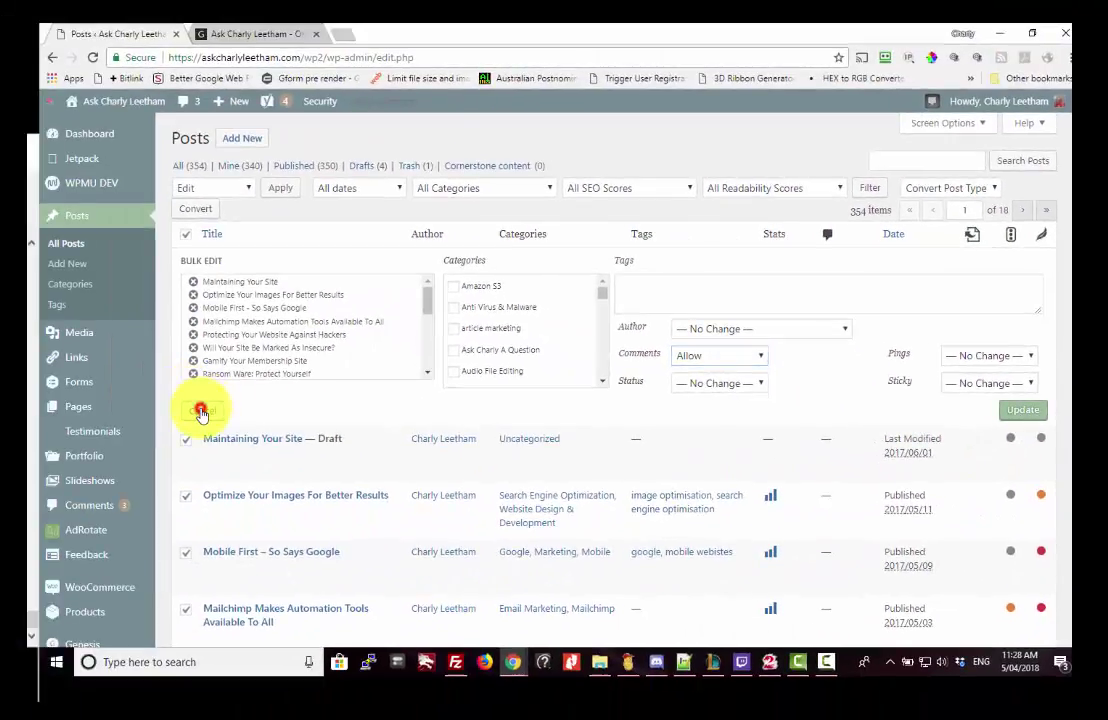
left_click(203, 409)
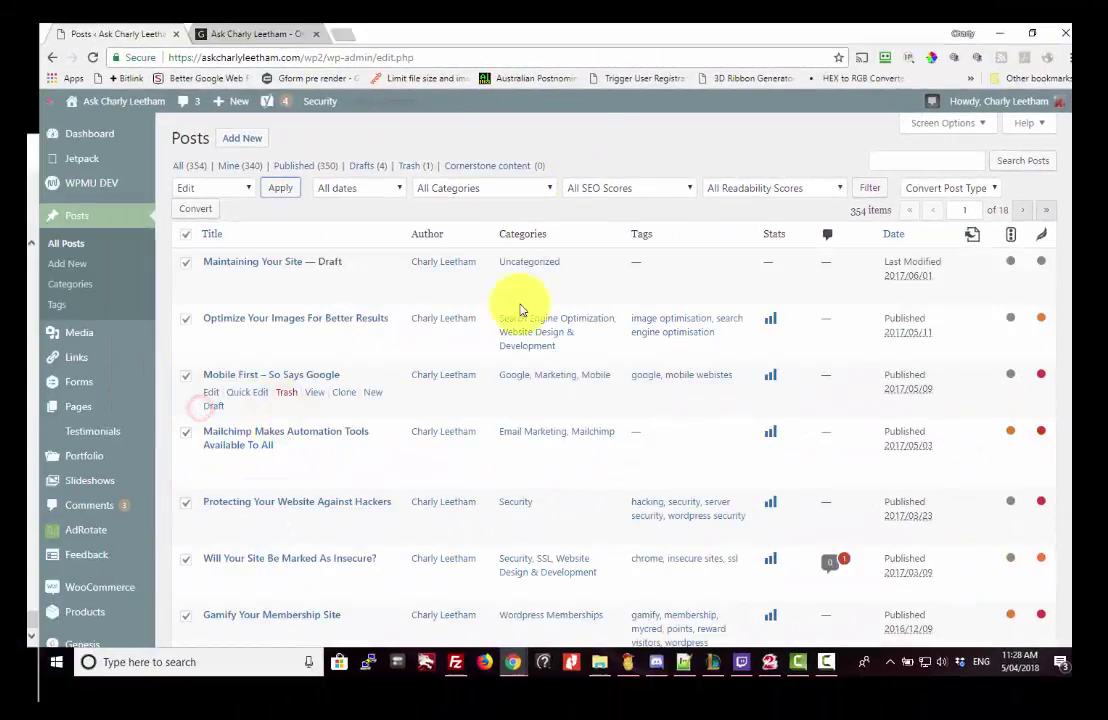
Step: Uncheck the Title header's select-all box so no posts stay ticked
left_click(185, 235)
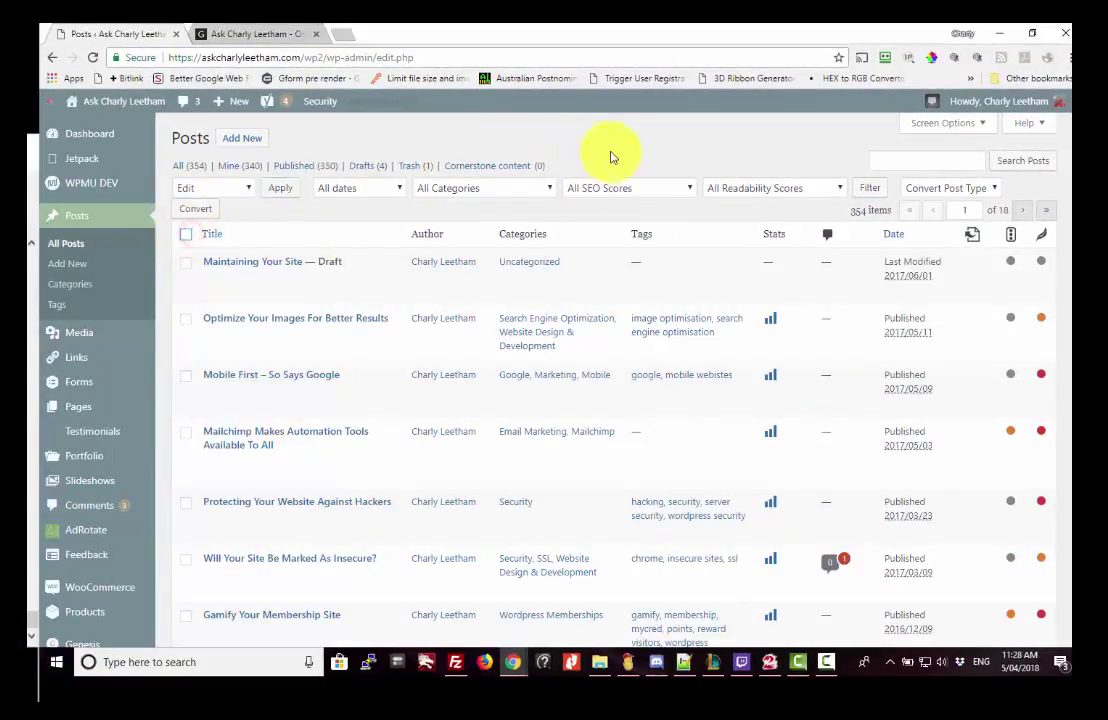